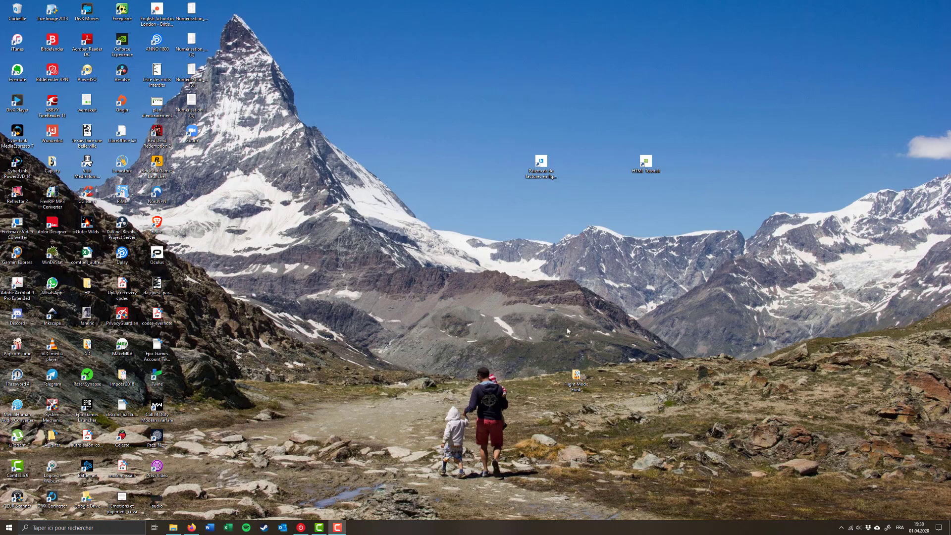
# Play the 'Enregistrer narration Powerpoint' video from File Explorer's Quick access list.
pyautogui.click(173, 528)
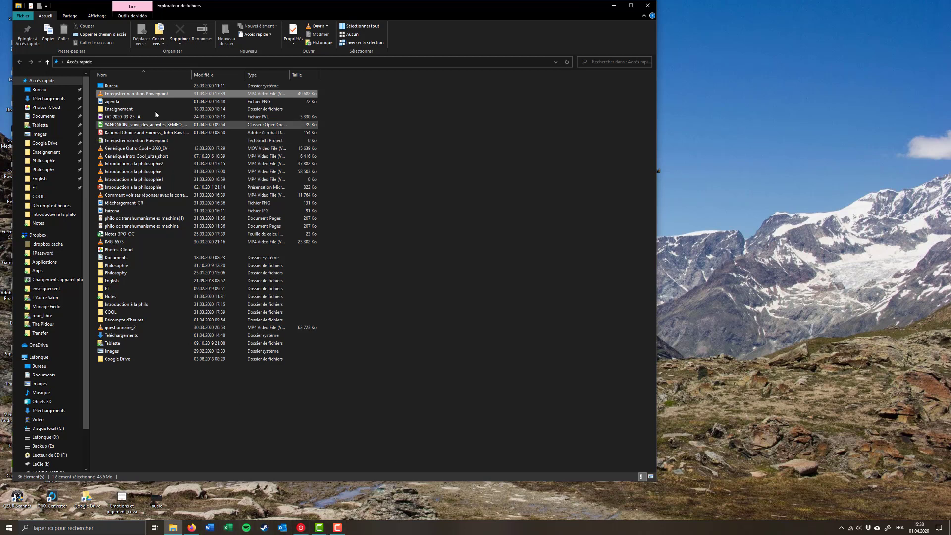
pyautogui.doubleClick(144, 94)
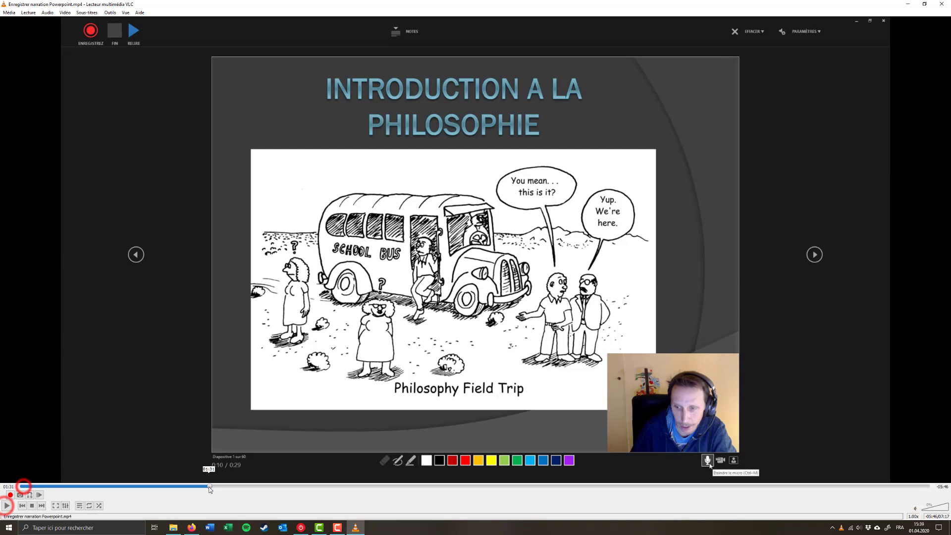
# Preview the philosophy slideshow in VLC from about 01:25 to 01:28, then close VLC.
pyautogui.click(198, 488)
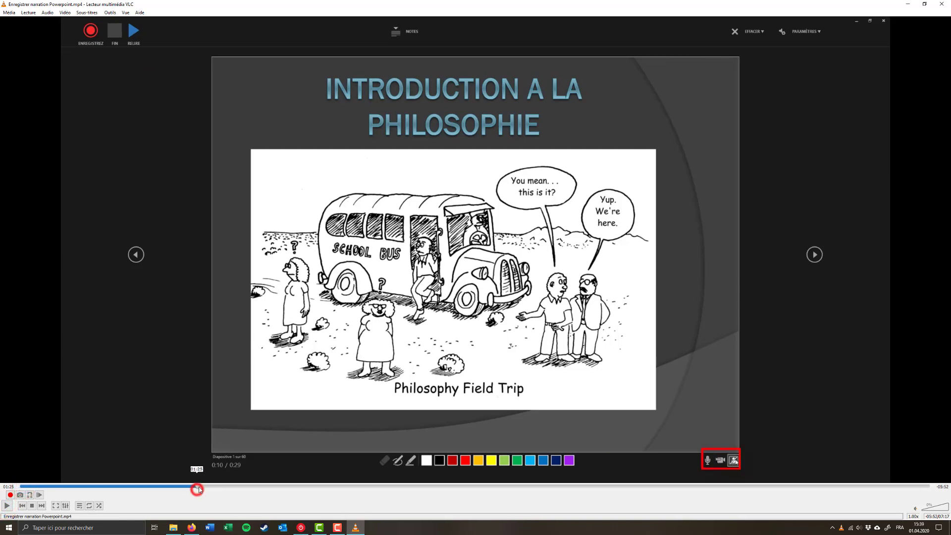
pyautogui.click(6, 507)
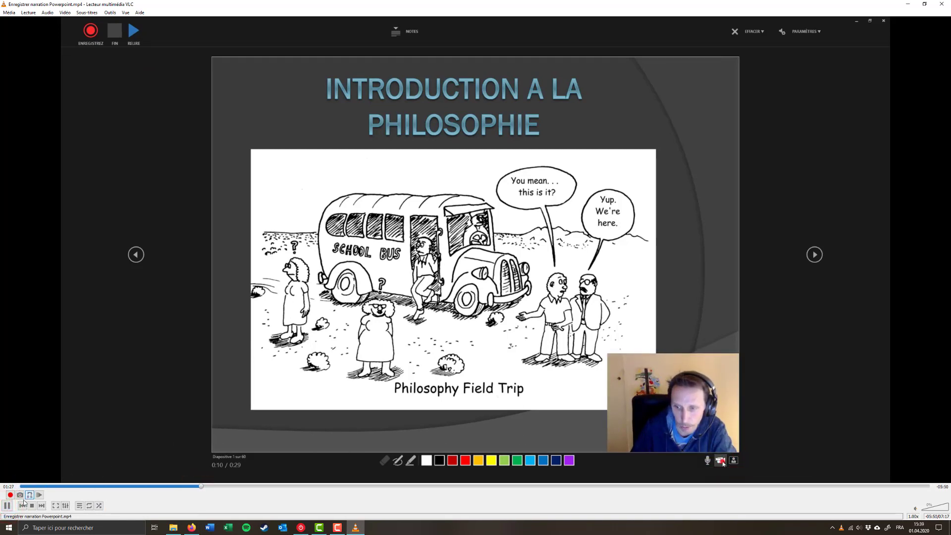
pyautogui.click(7, 505)
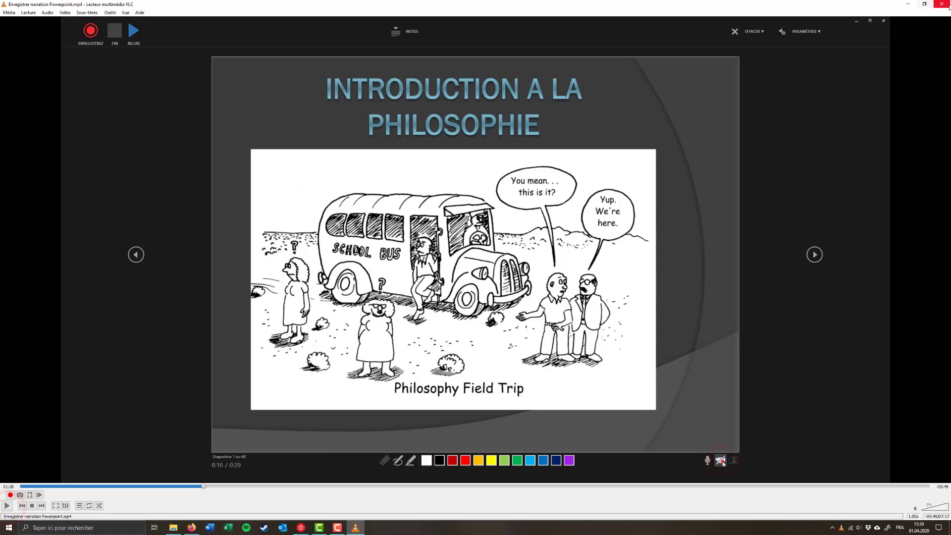
pyautogui.click(943, 4)
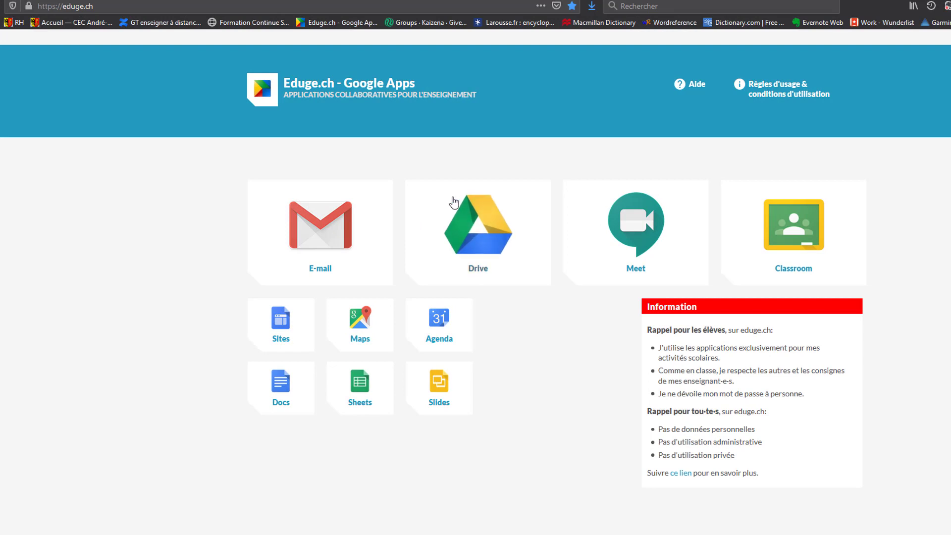
# Go from the Eduge.ch portal's Drive tile to Google Drive's Mon Drive.
pyautogui.click(99, 6)
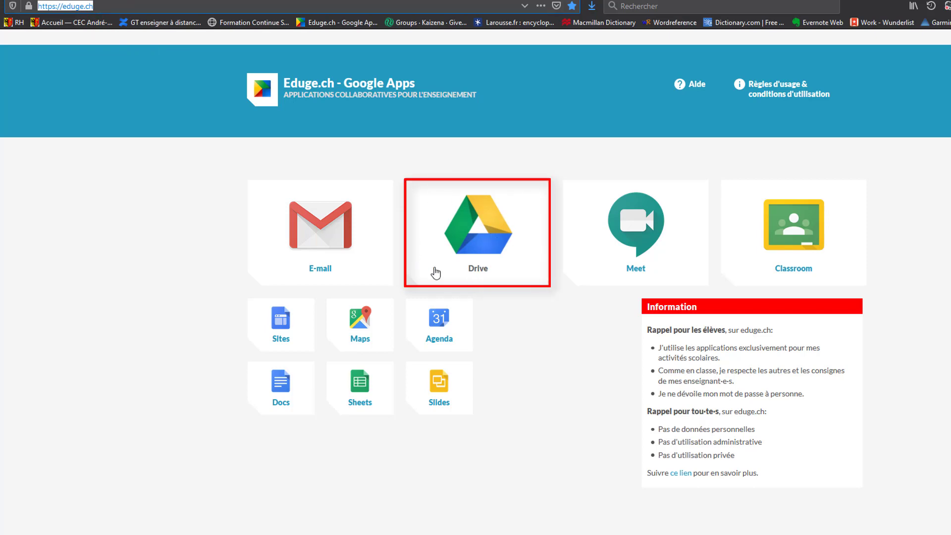
pyautogui.click(462, 249)
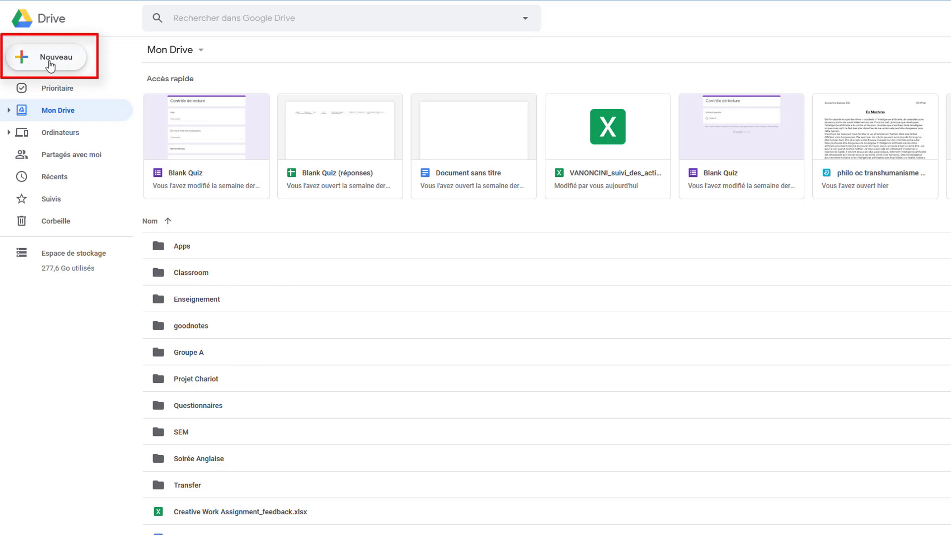
# Upload 'Introduction a la philosophie' from Téléchargements into Mon Drive via Nouveau > Importer un fichier.
pyautogui.click(50, 64)
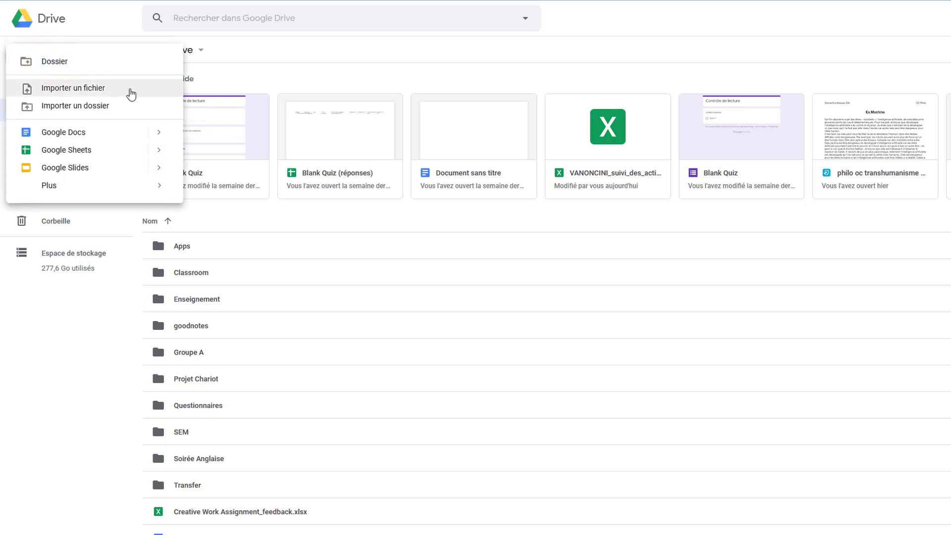
pyautogui.click(131, 90)
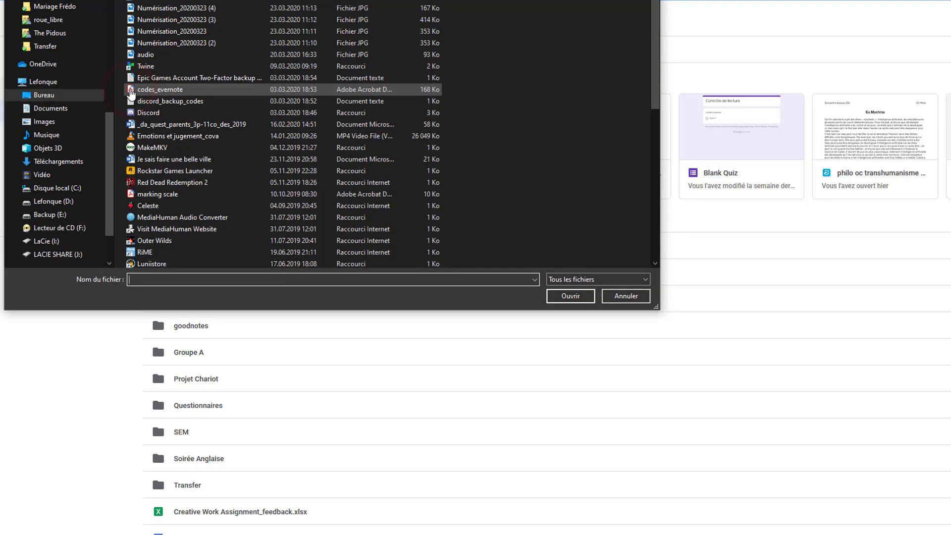
pyautogui.scroll(10, 75, 30)
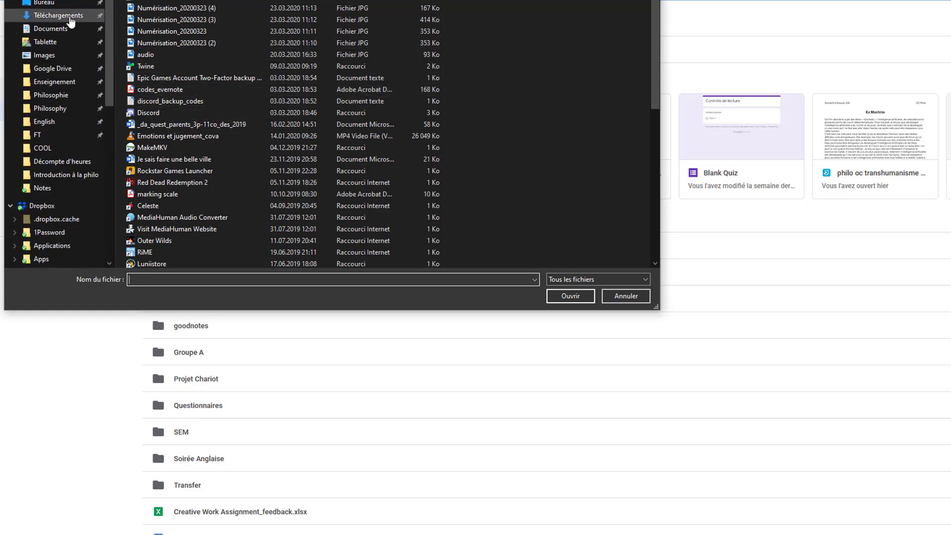
pyautogui.click(68, 19)
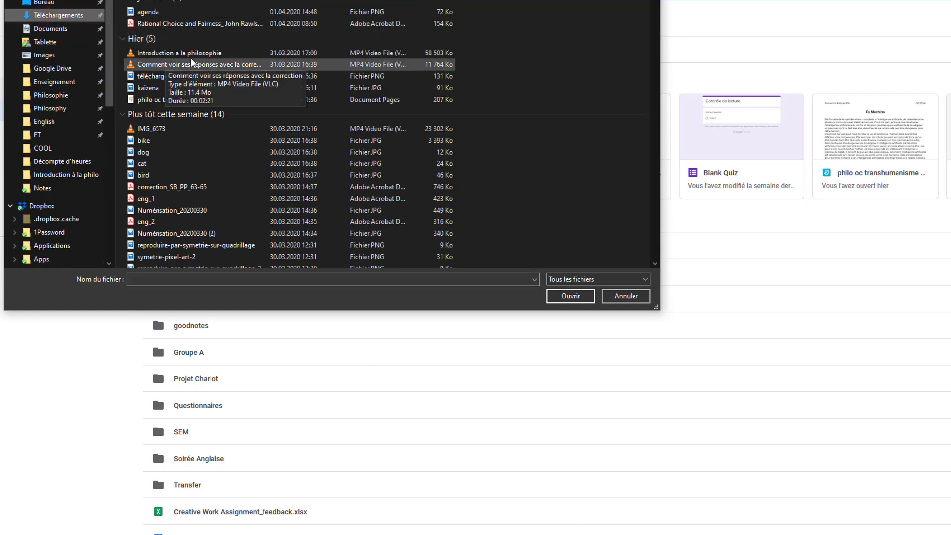
pyautogui.click(218, 55)
pyautogui.click(569, 296)
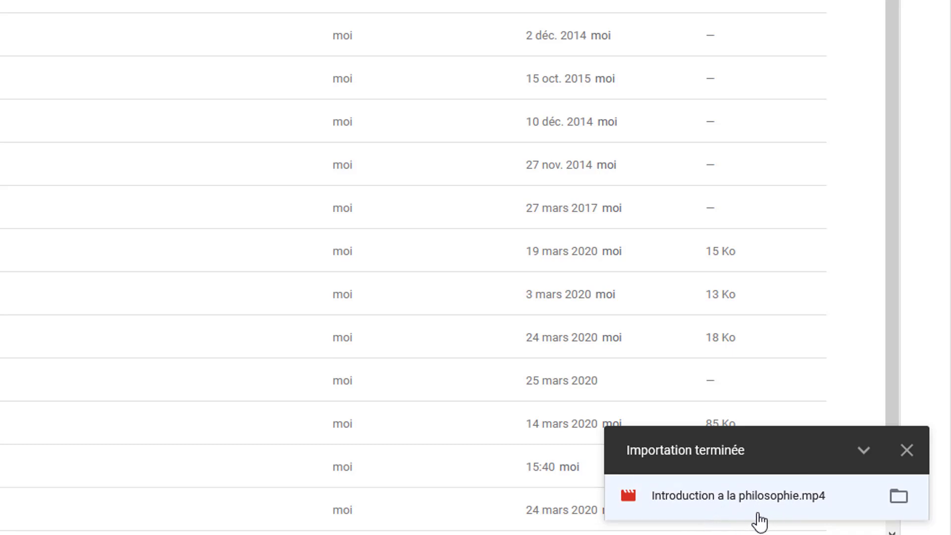
# Open the Partager dialog for Introduction a la philosophie.mp4 from its context menu.
pyautogui.scroll(-1, 21, 324)
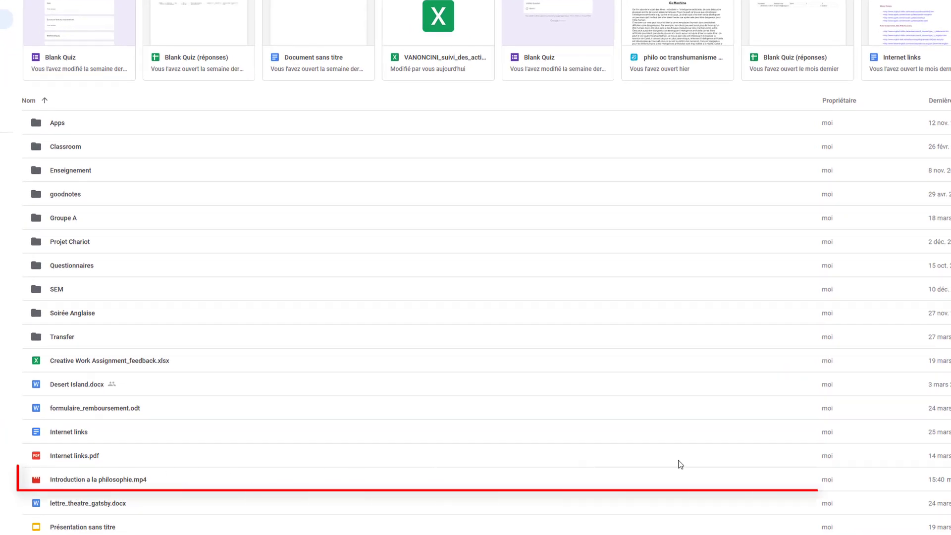
pyautogui.click(58, 480)
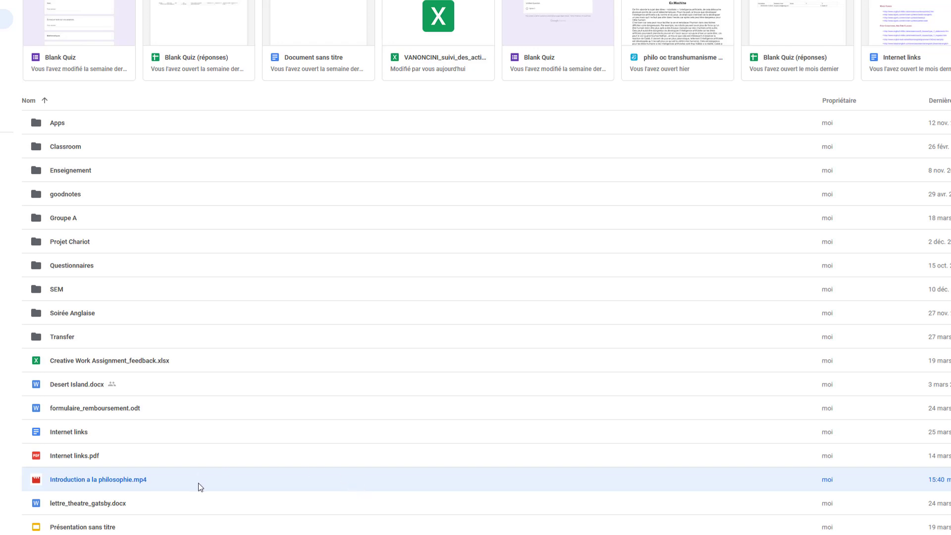
pyautogui.rightClick(280, 482)
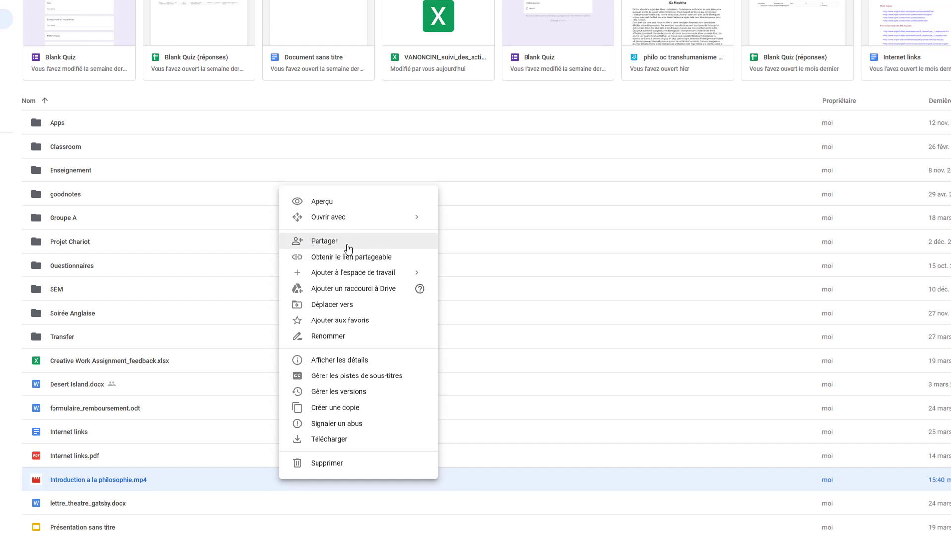
pyautogui.click(348, 246)
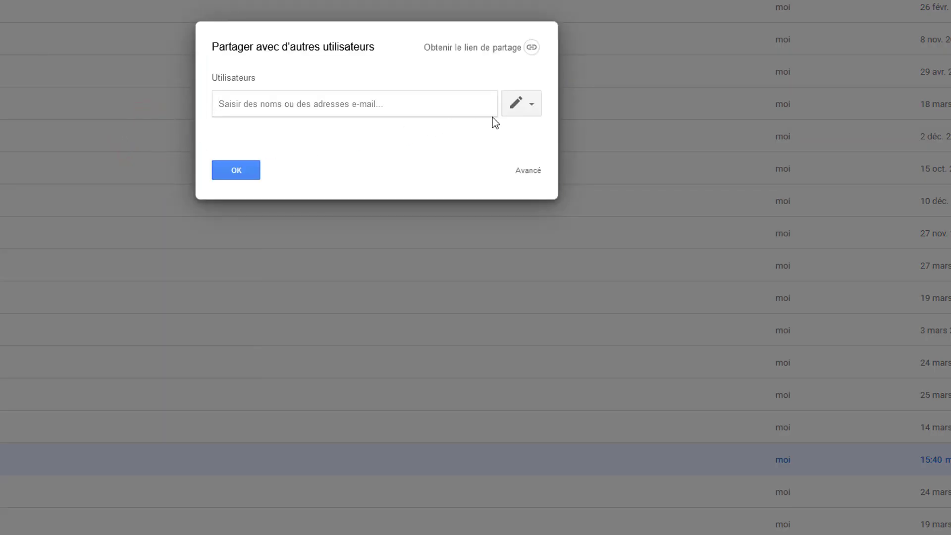
# Add the class course mailing group as recipient from the suggestions, clearing stray extra text.
pyautogui.click(357, 107)
pyautogui.click(353, 105)
pyautogui.write('cec')
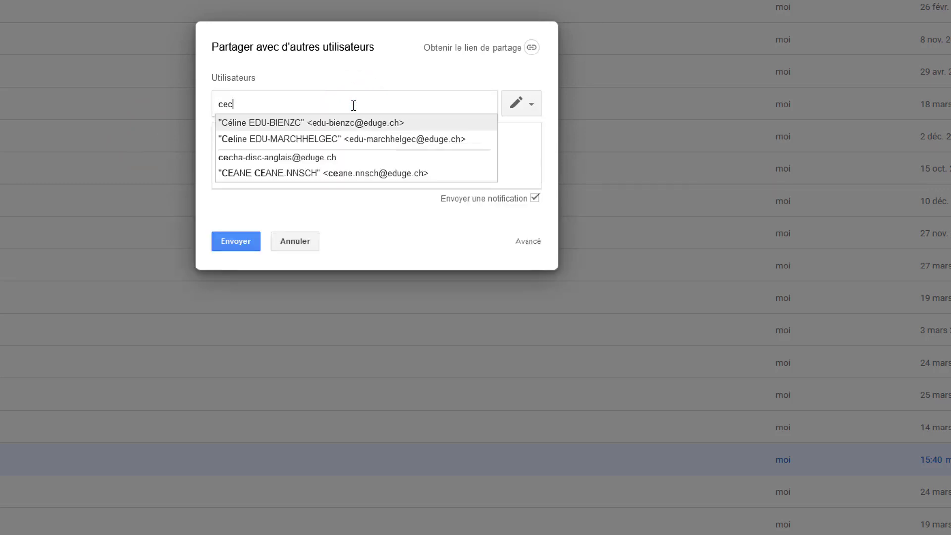
pyautogui.write('ha-co')
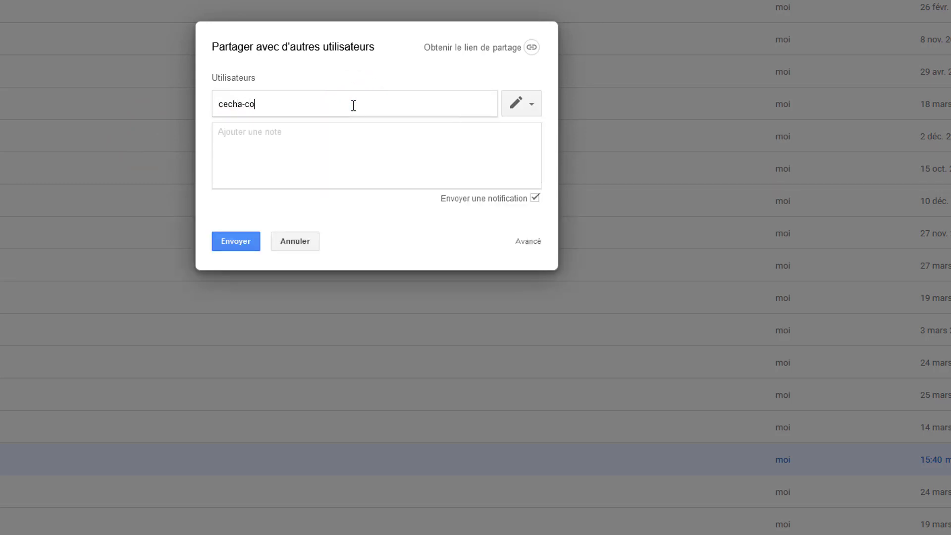
pyautogui.write('urs')
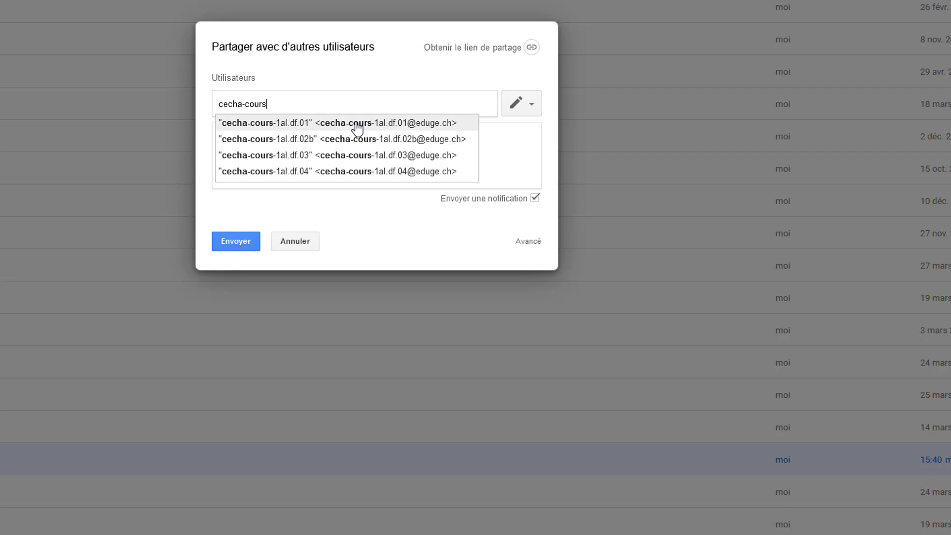
pyautogui.click(357, 125)
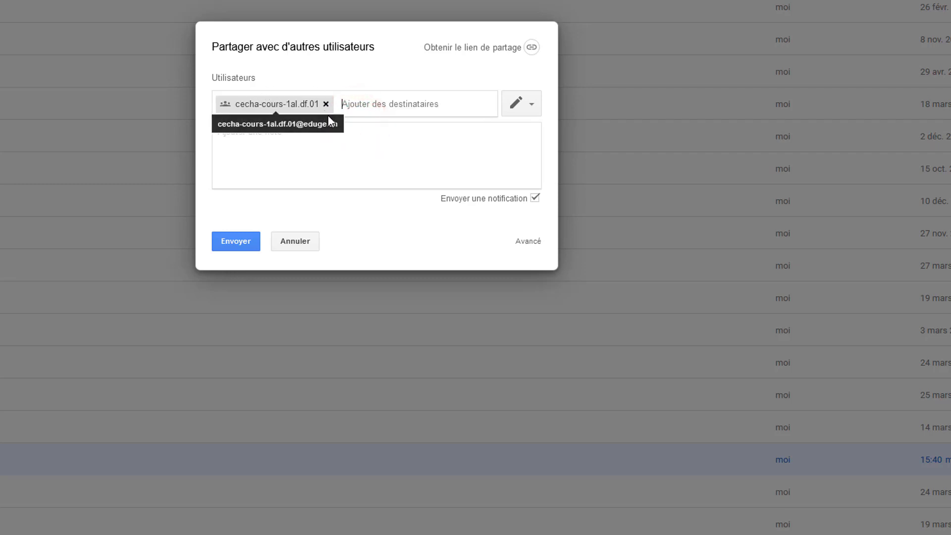
pyautogui.write('edu')
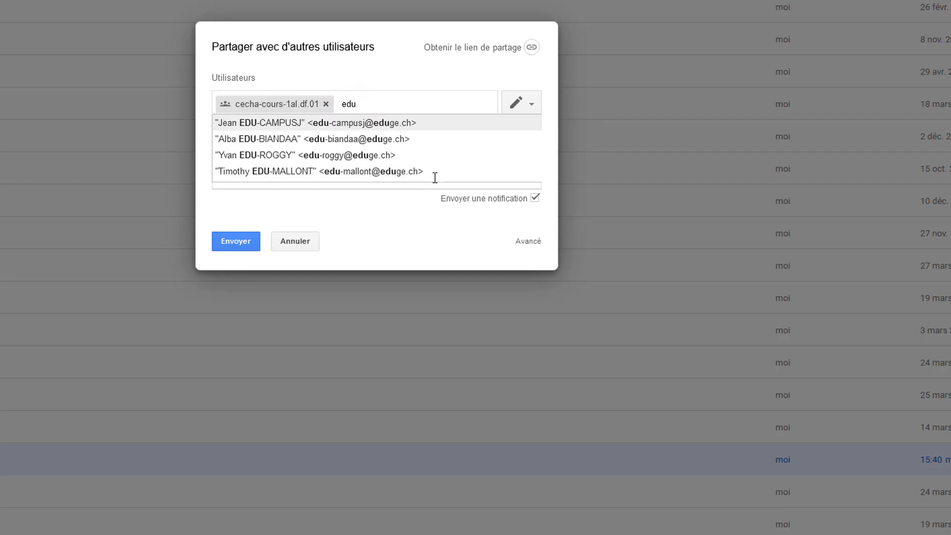
pyautogui.write('-')
pyautogui.press('BackSpace')
pyautogui.press('BackSpace')
pyautogui.press('BackSpace')
pyautogui.press('BackSpace')
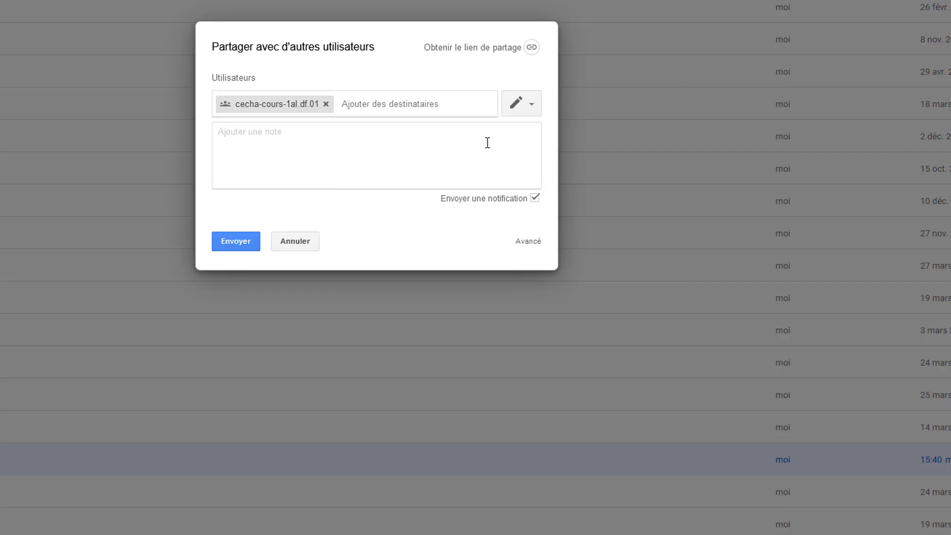
# Give the class group Lecture (read-only) access, then cancel the pending invitation.
pyautogui.click(530, 105)
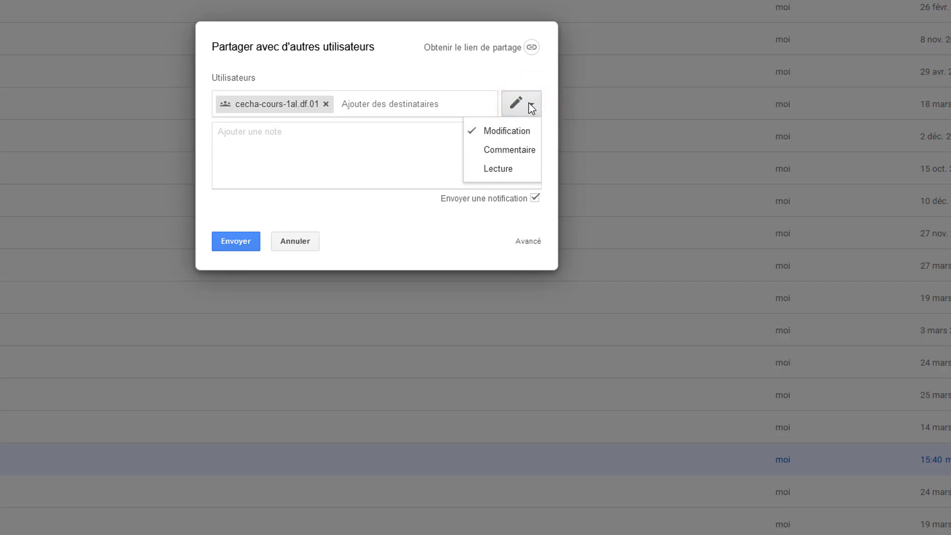
pyautogui.click(512, 169)
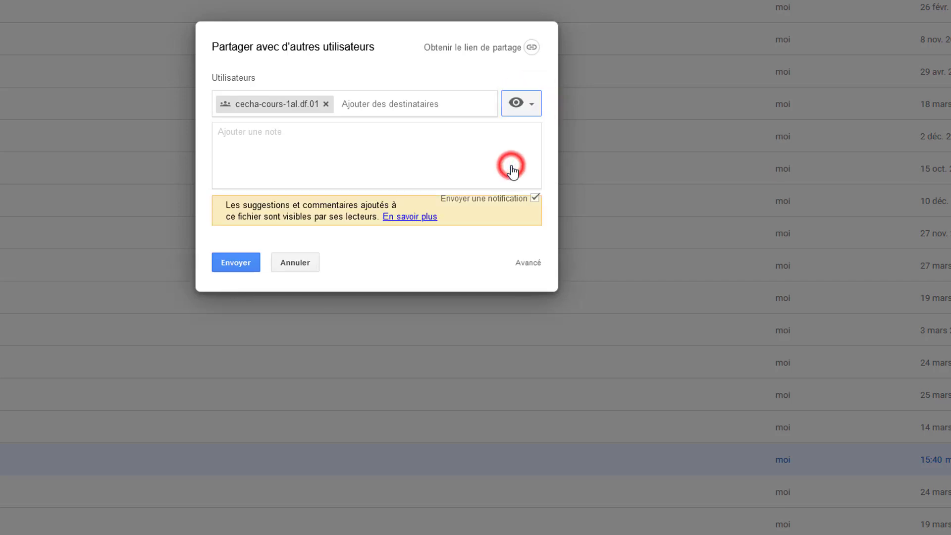
pyautogui.click(534, 104)
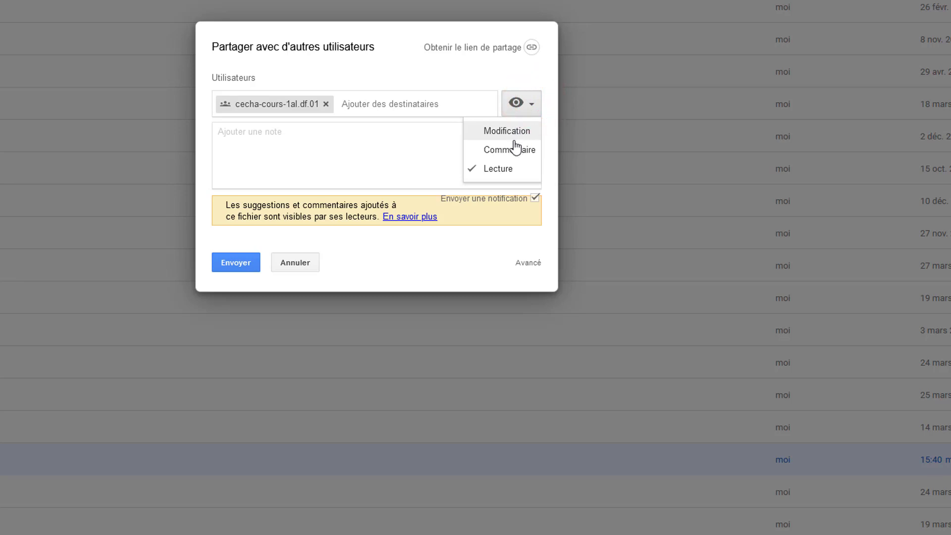
pyautogui.click(512, 171)
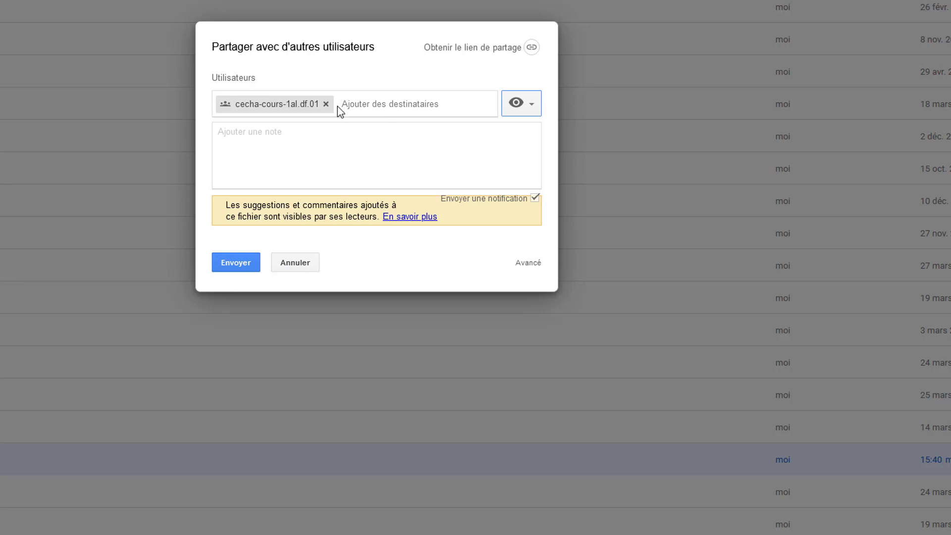
pyautogui.click(304, 266)
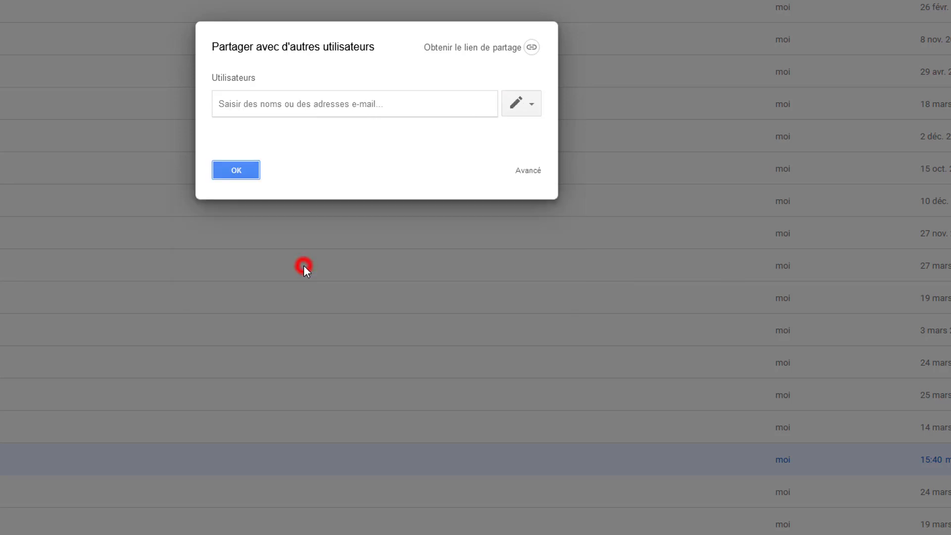
# Close the share dialog with OK and copy the video's shareable link.
pyautogui.click(245, 175)
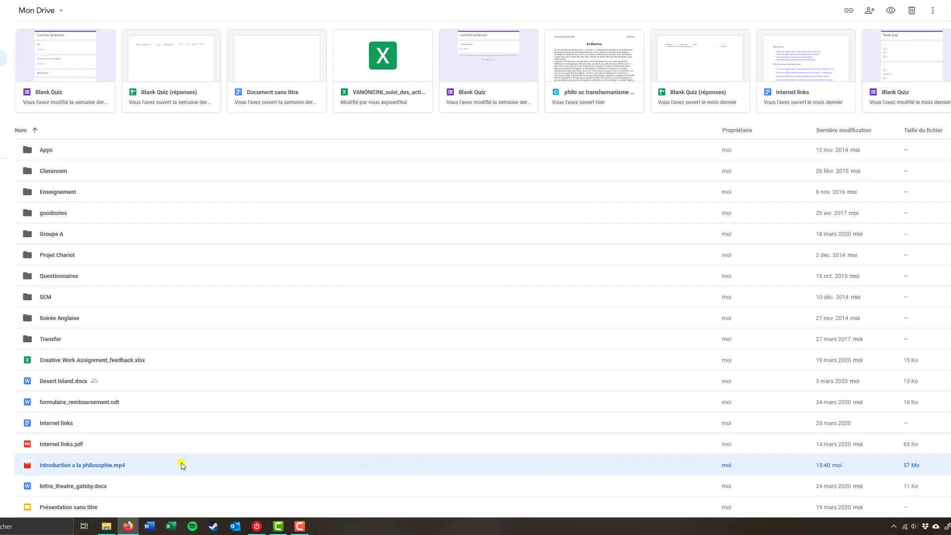
pyautogui.rightClick(237, 476)
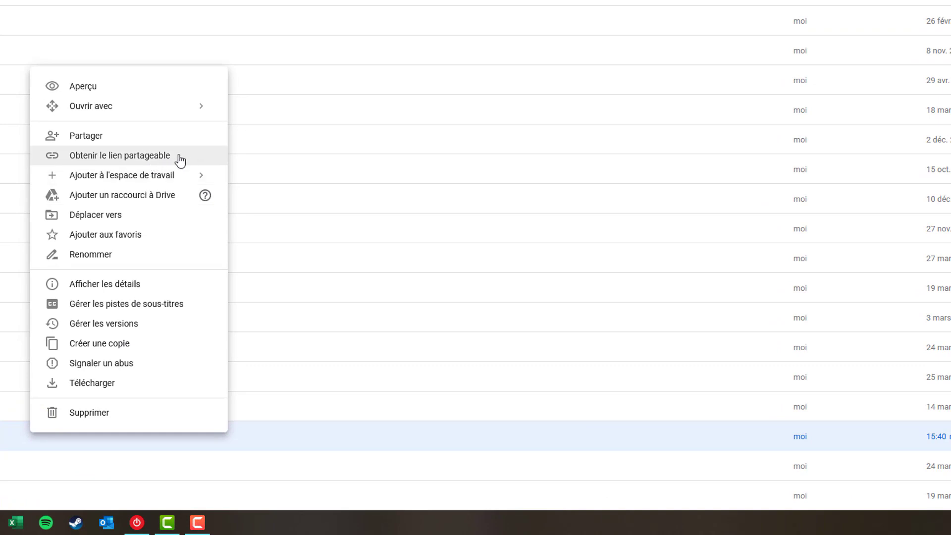
pyautogui.click(180, 159)
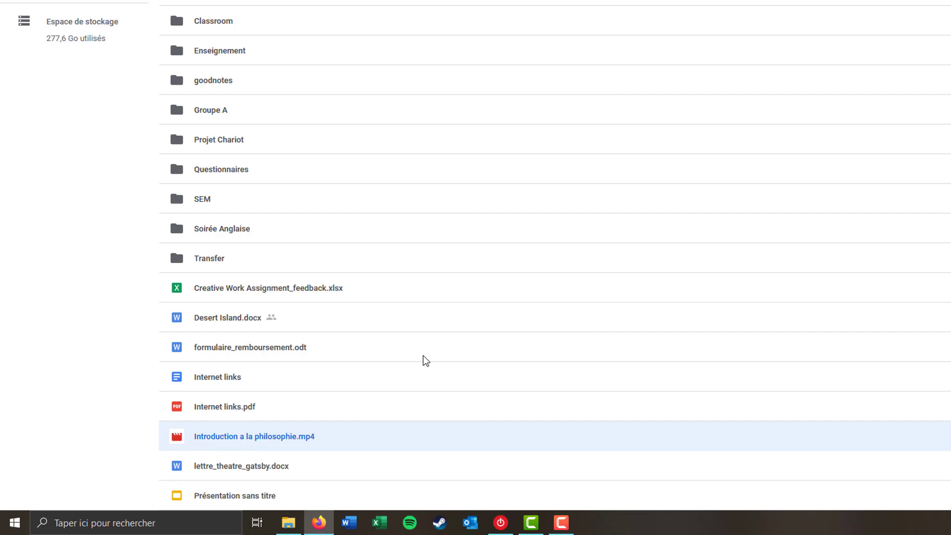
# In a new tab, launch Classroom from Eduge.ch and enter the 1ère année anglais class.
pyautogui.click(754, 21)
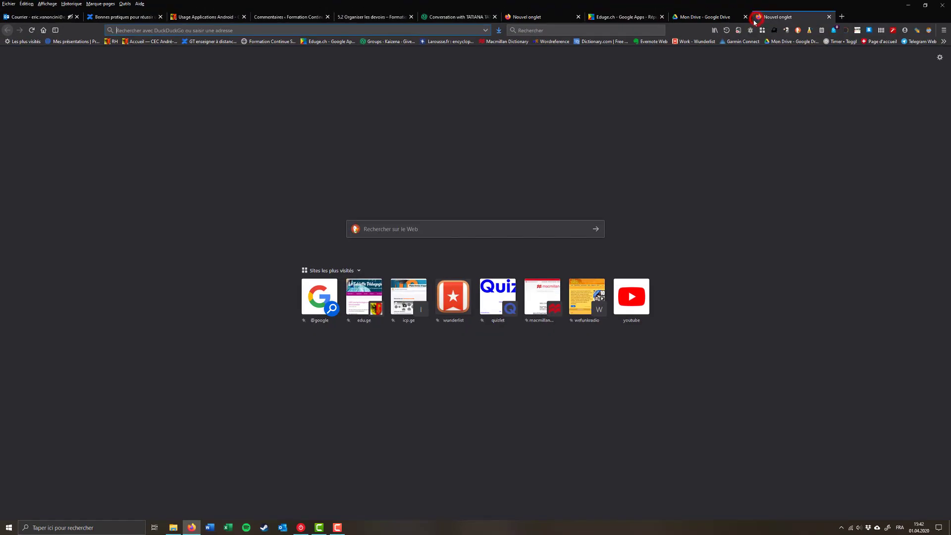
pyautogui.click(332, 42)
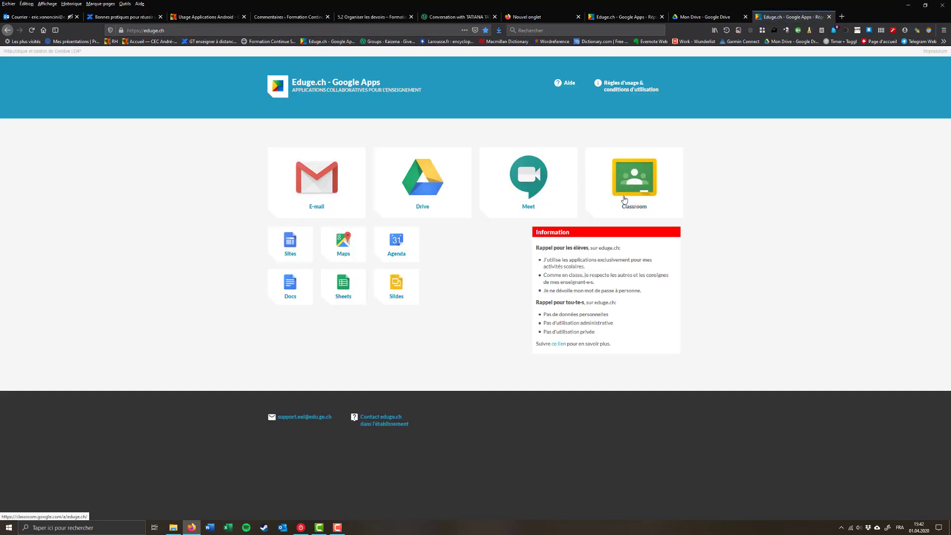
pyautogui.click(624, 199)
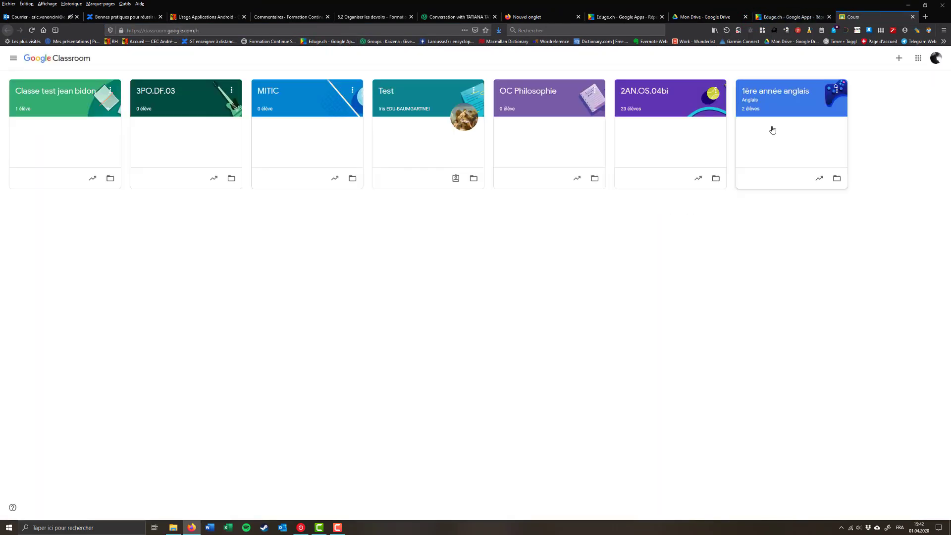
pyautogui.click(774, 92)
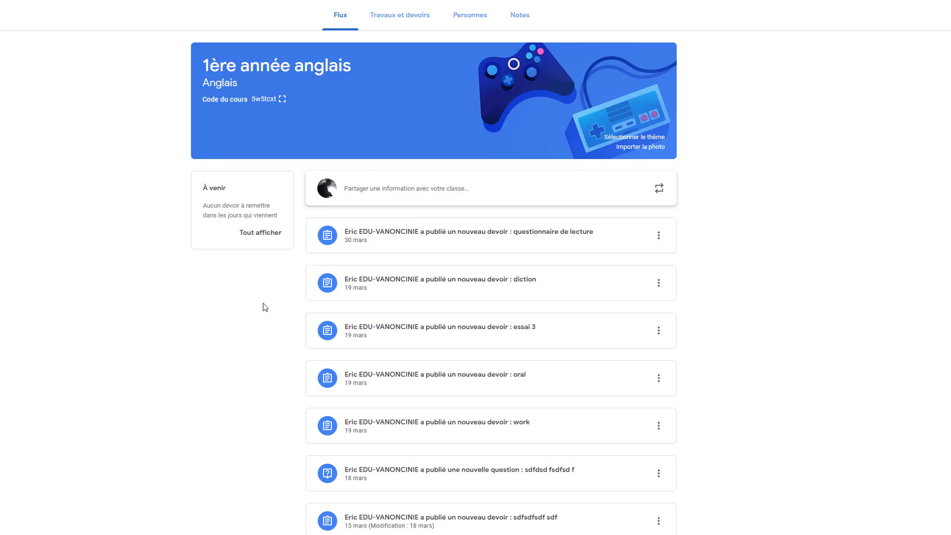
# Write the announcement 'voici la vidéo:', pasting the Drive link and then cutting it out.
pyautogui.click(422, 191)
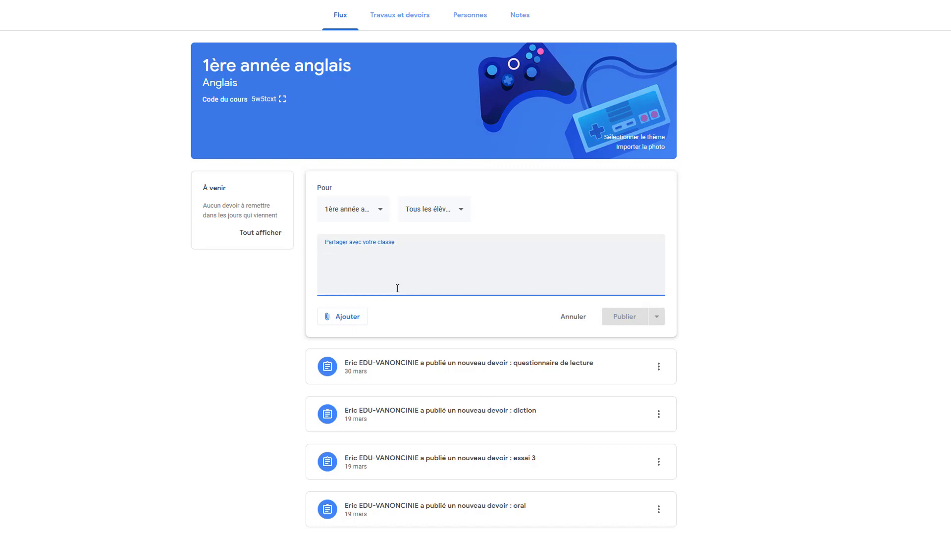
pyautogui.write('voici la vidéo:')
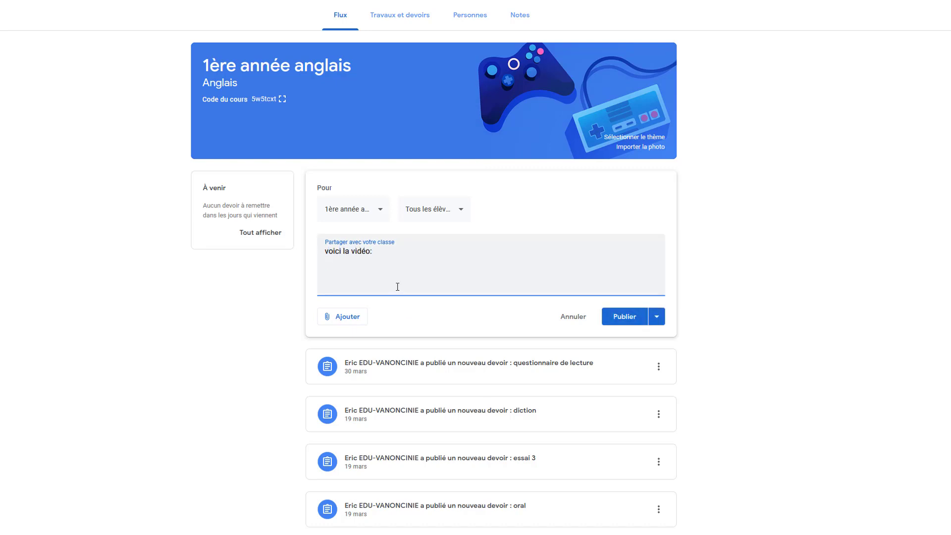
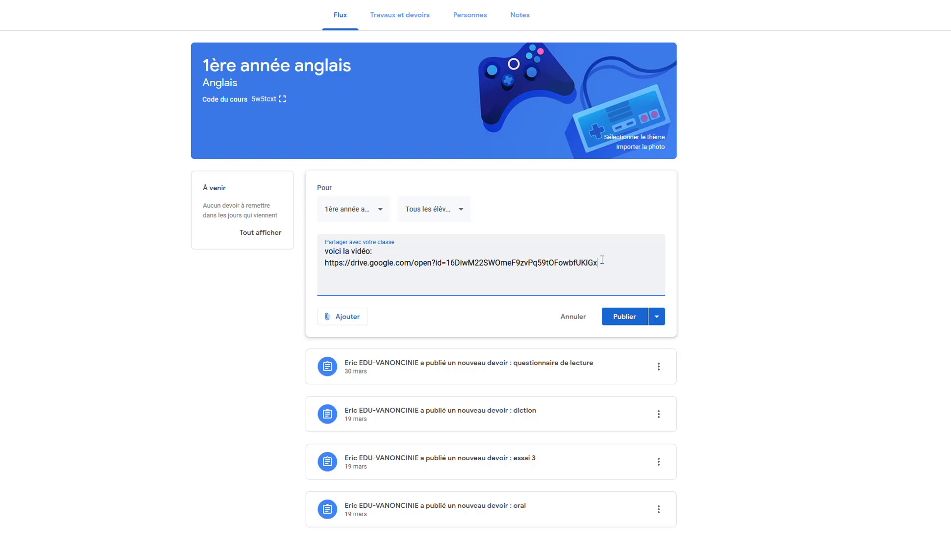
pyautogui.moveTo(596, 263); pyautogui.dragTo(325, 263)
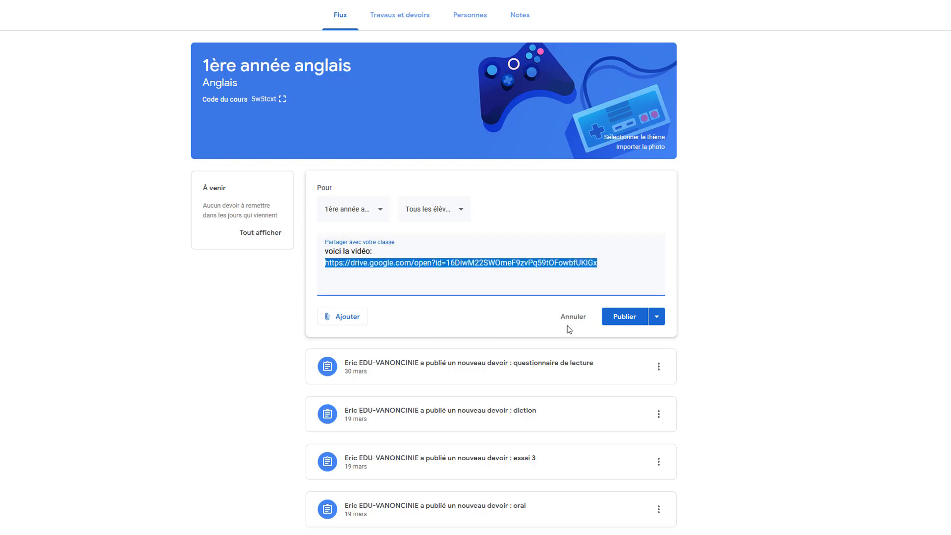
pyautogui.hotkey('ctrl', 'x')
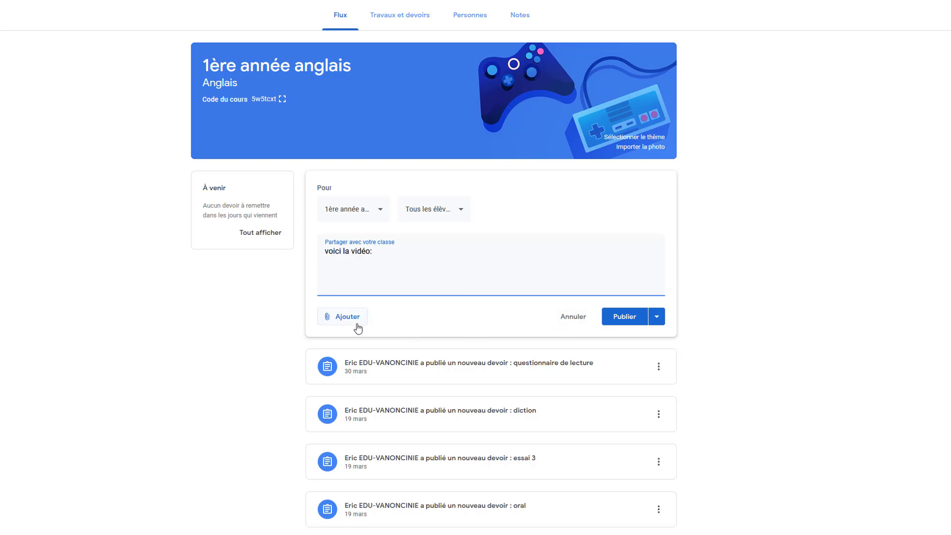
# Attach the pasted Drive link to the announcement as a link.
pyautogui.click(348, 316)
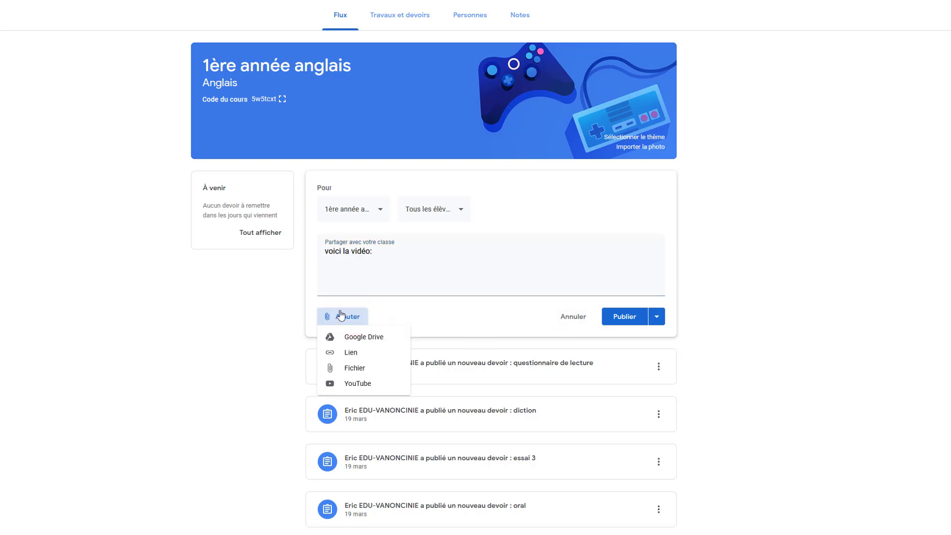
pyautogui.click(350, 353)
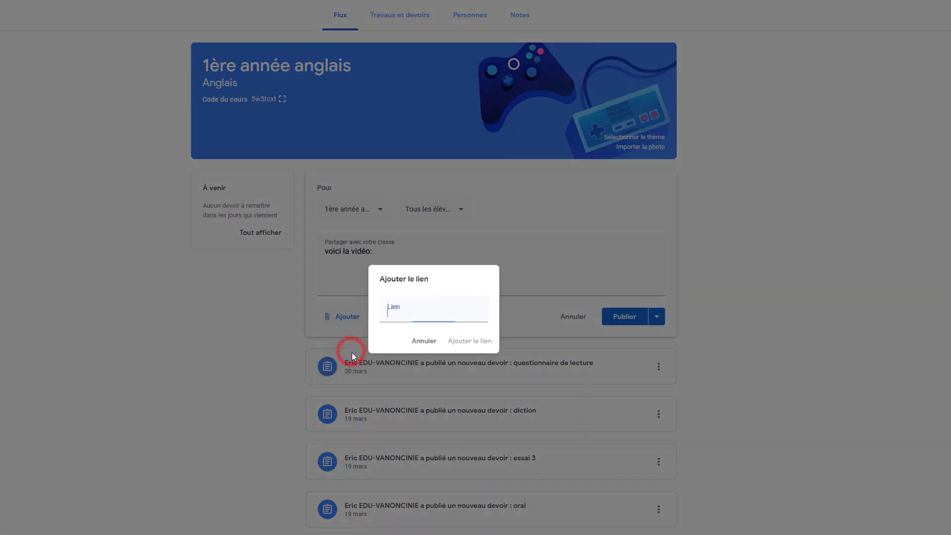
pyautogui.hotkey('ctrl', 'v')
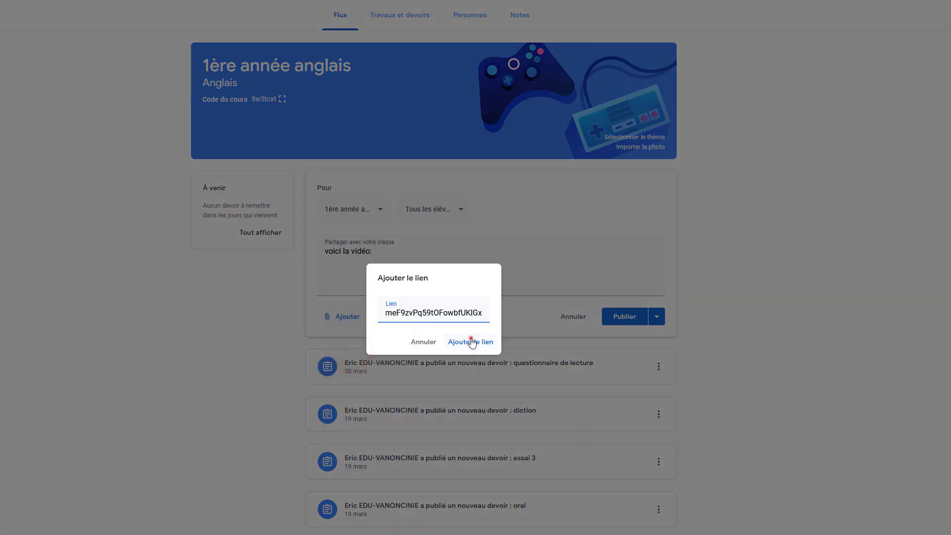
pyautogui.click(468, 342)
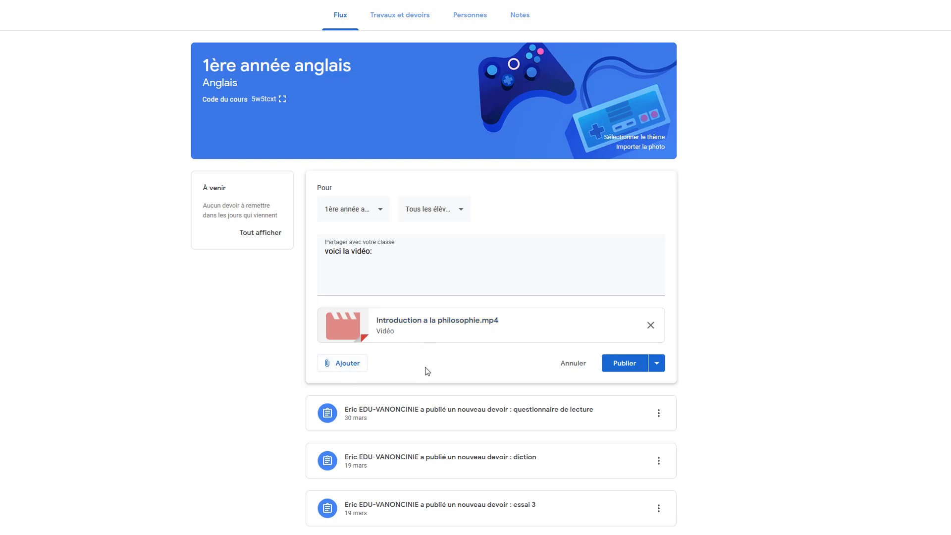
# Attach Introduction a la philosophie.mp4 from Google Drive to the announcement.
pyautogui.click(349, 366)
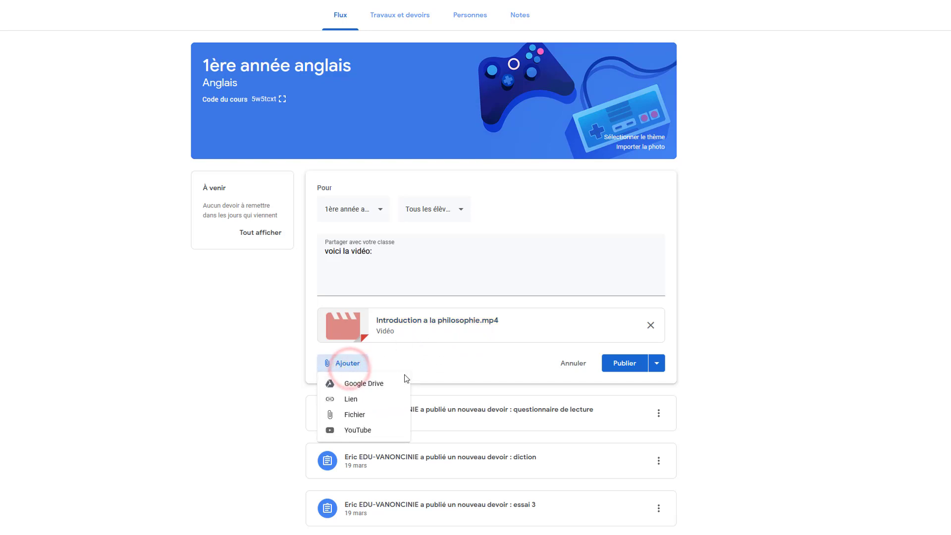
pyautogui.click(372, 386)
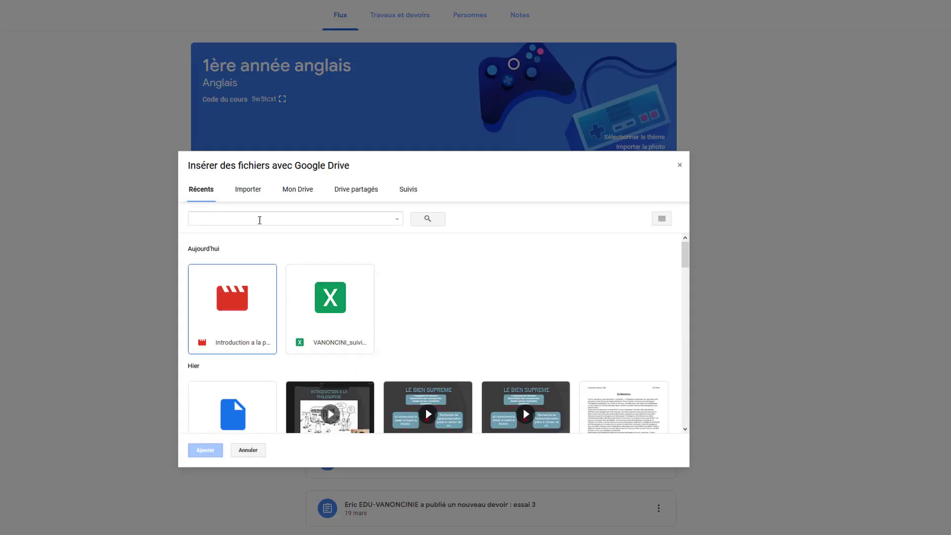
pyautogui.scroll(-3, 278, 253)
pyautogui.scroll(3, 277, 252)
pyautogui.click(242, 301)
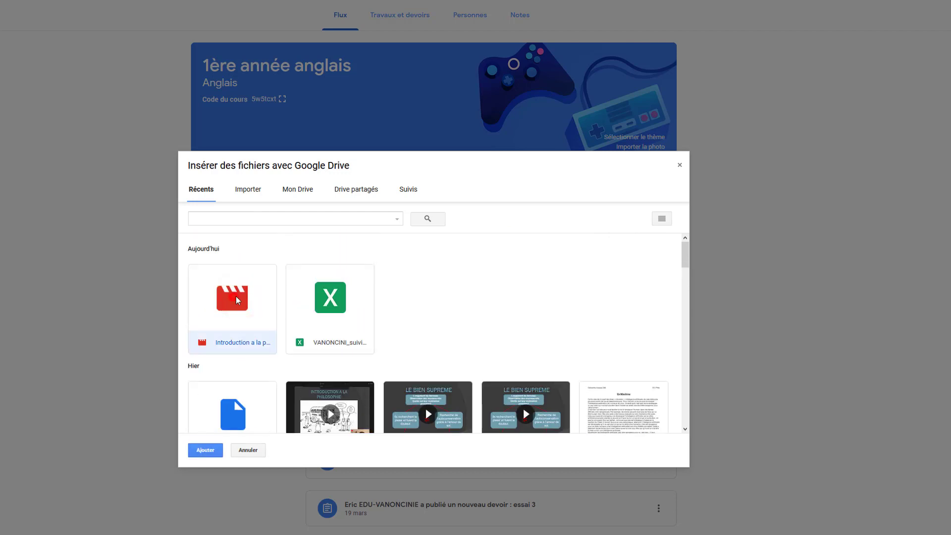
pyautogui.click(208, 450)
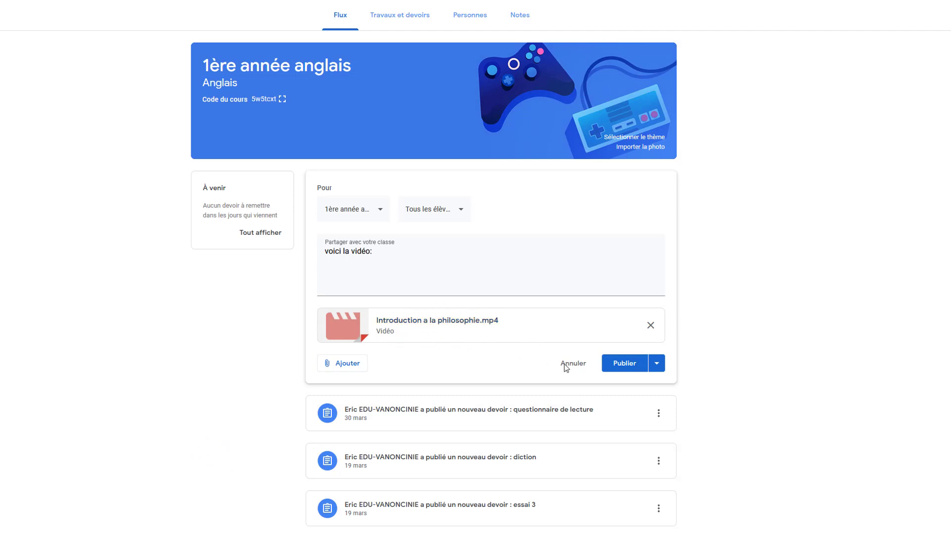
# Remove the video, discard the draft, and browse the Créer options on Travaux et devoirs.
pyautogui.click(651, 325)
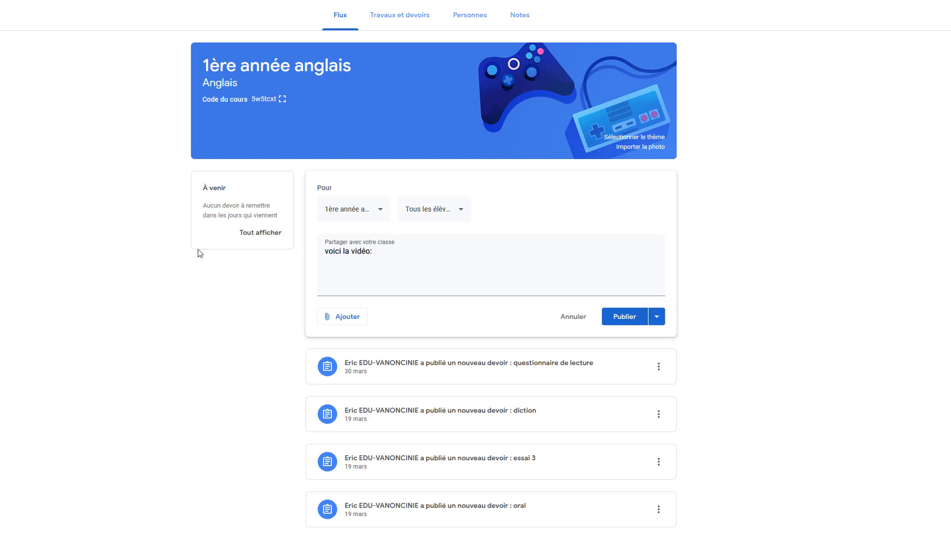
pyautogui.click(400, 15)
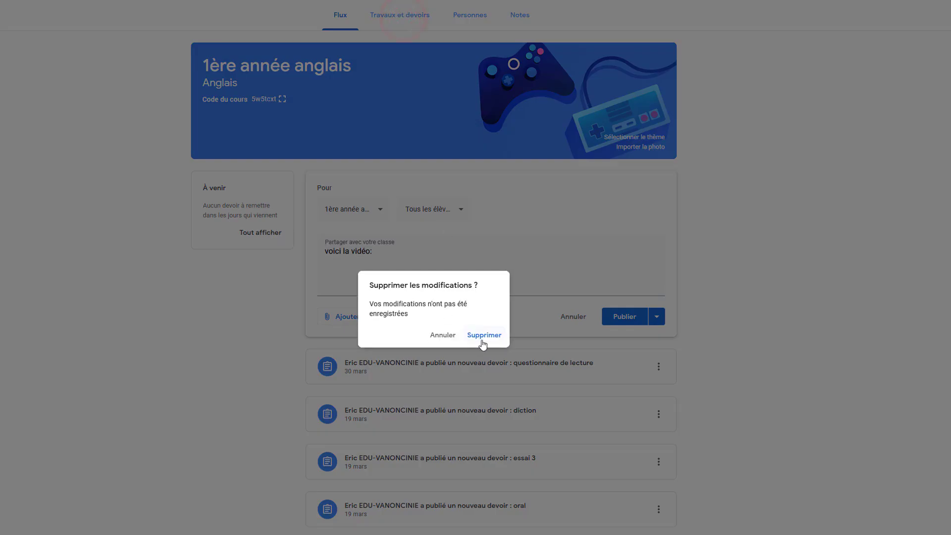
pyautogui.click(484, 336)
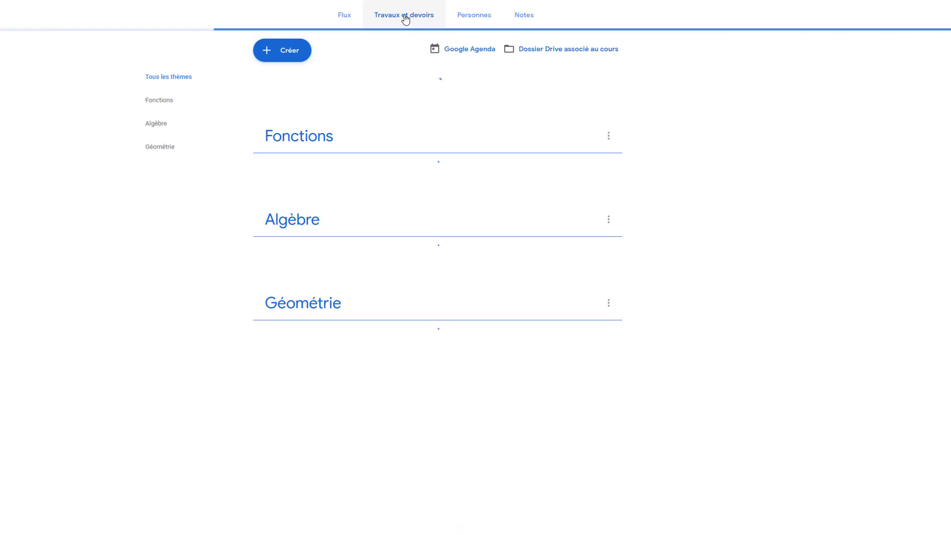
pyautogui.click(286, 50)
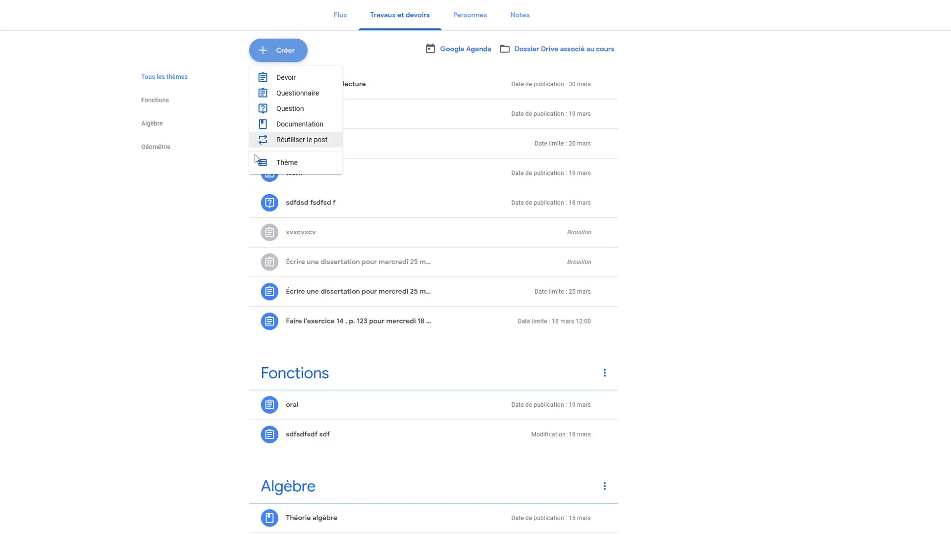
pyautogui.click(236, 231)
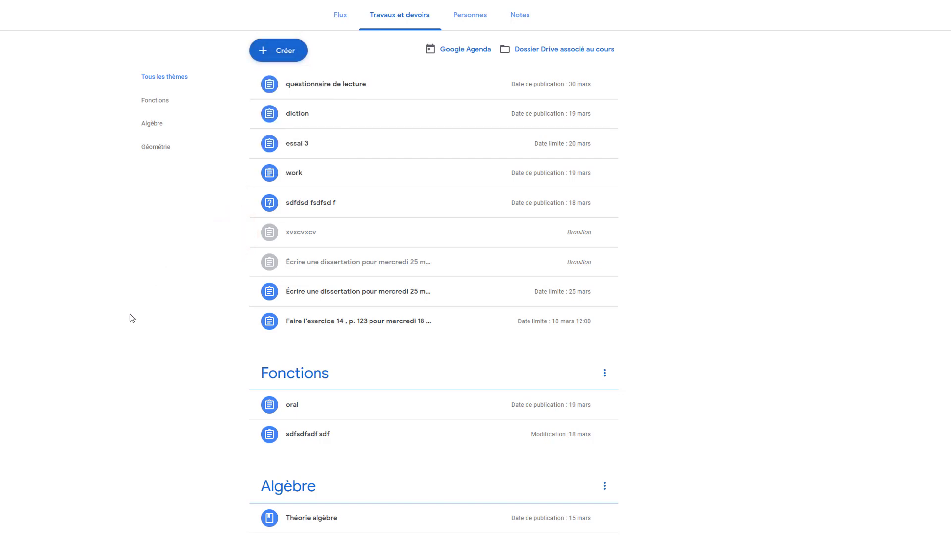